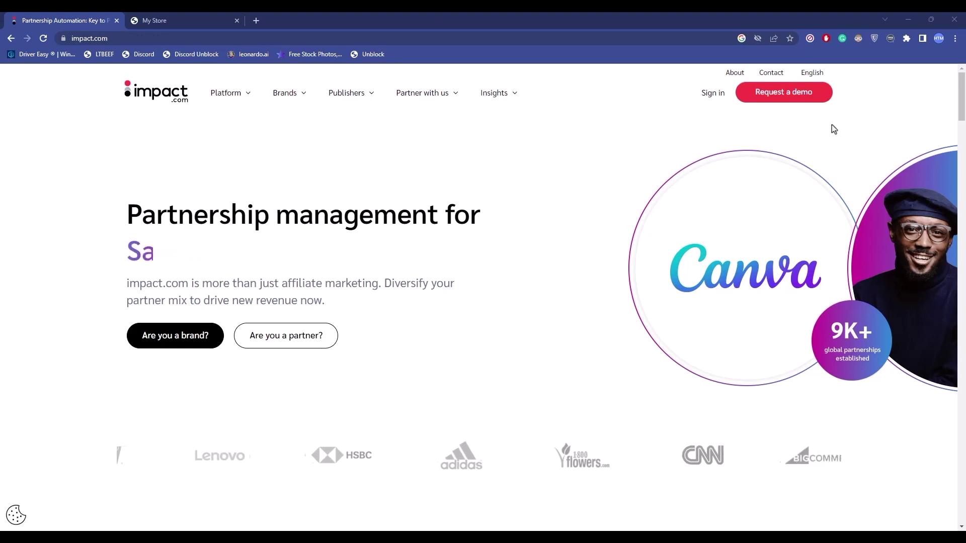
# - Go from the impact.com homepage to the Get Started page with its creators, influencers and publishers sign-up option
pyautogui.click(794, 103)
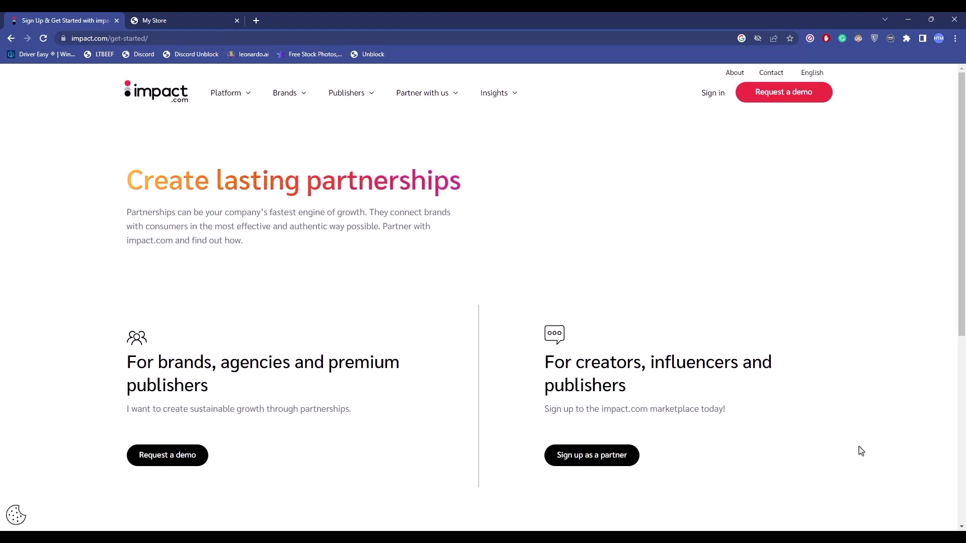
pyautogui.moveTo(541, 363); pyautogui.dragTo(765, 379)
pyautogui.click(765, 379)
# - Sign up as a partner with a Google account, accepting the agreements and opting into partnership emails
pyautogui.click(587, 460)
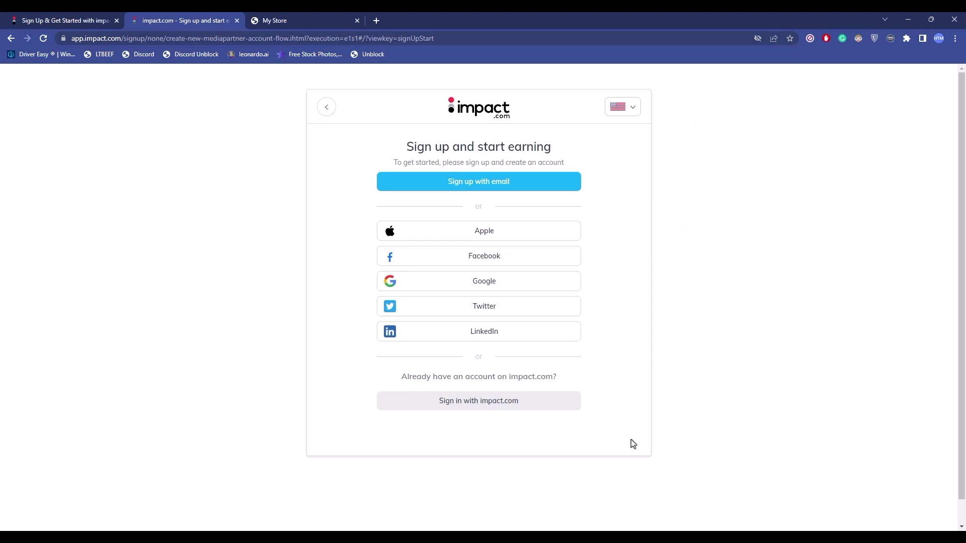
pyautogui.click(518, 283)
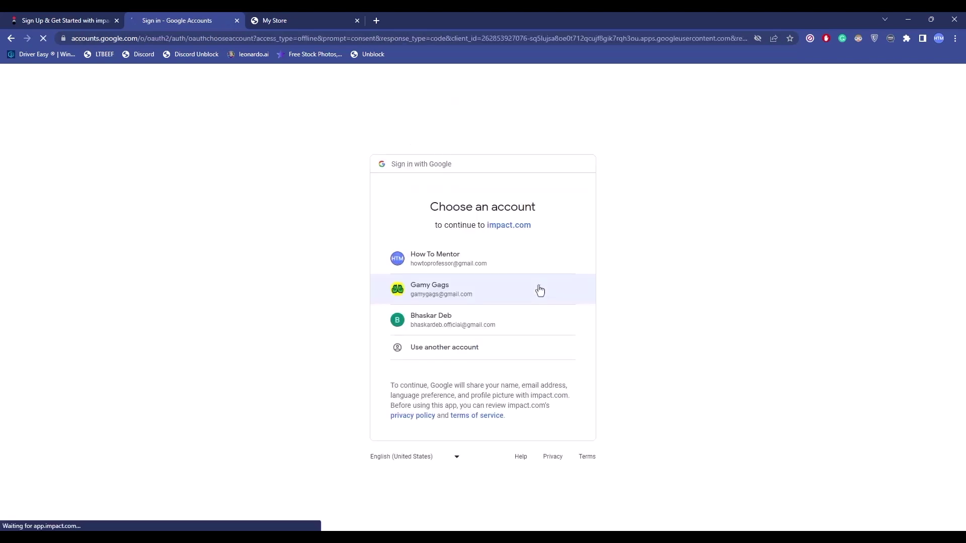
pyautogui.click(476, 325)
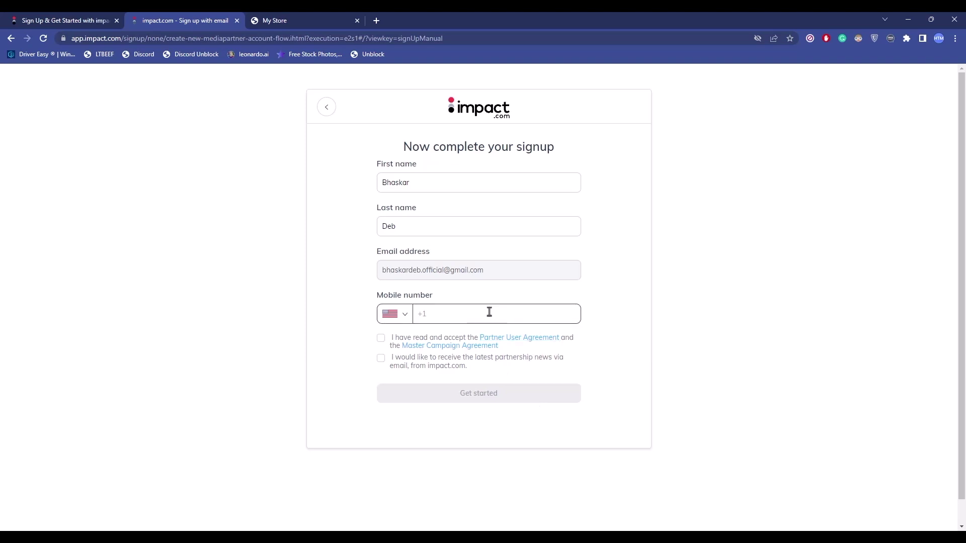
pyautogui.click(381, 338)
pyautogui.click(381, 358)
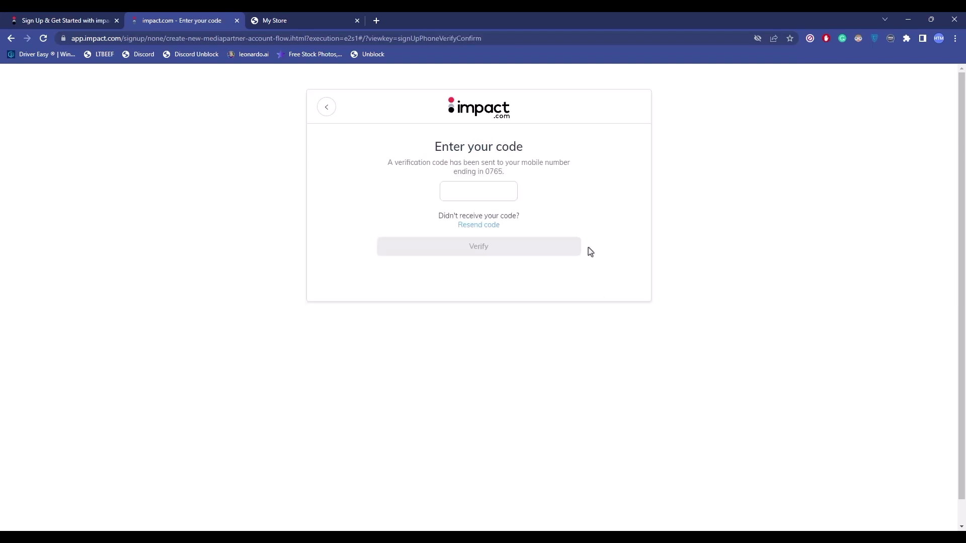
# - Paste the SMS verification code and verify the phone number
pyautogui.click(487, 187)
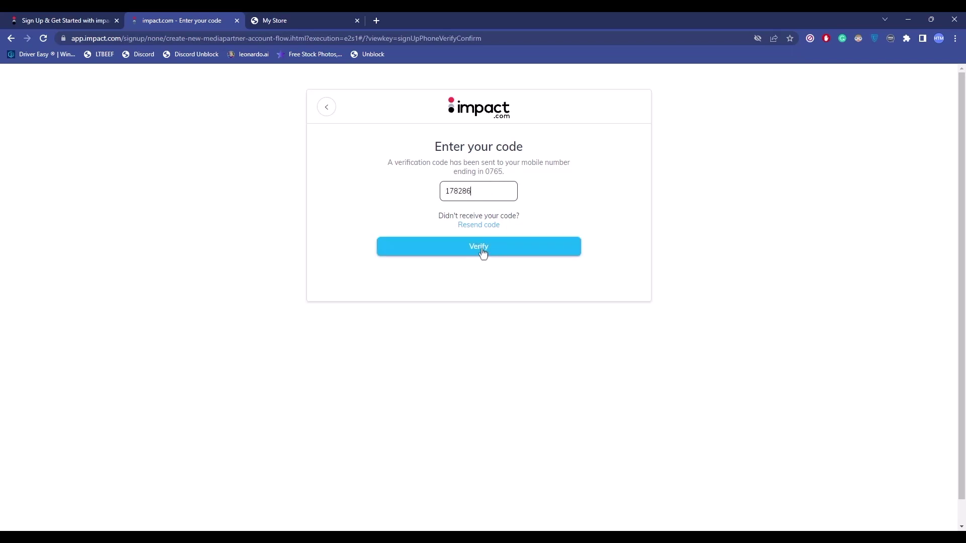
pyautogui.click(483, 253)
pyautogui.scroll(-2, 610, 200)
# - Select the Creator card as the primary business model and continue
pyautogui.scroll(1, 591, 134)
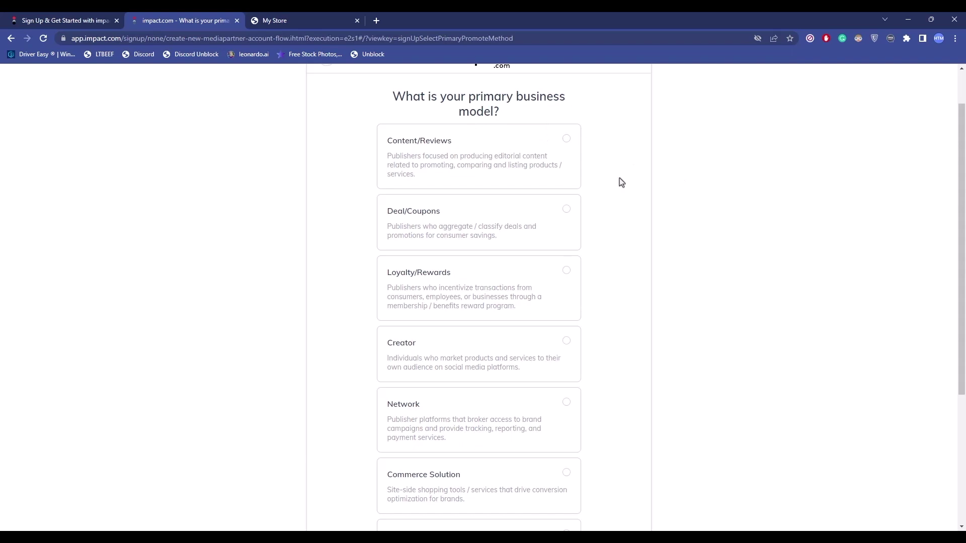
pyautogui.moveTo(463, 90); pyautogui.dragTo(503, 114)
pyautogui.click(611, 149)
pyautogui.scroll(-2, 558, 347)
pyautogui.scroll(1, 544, 385)
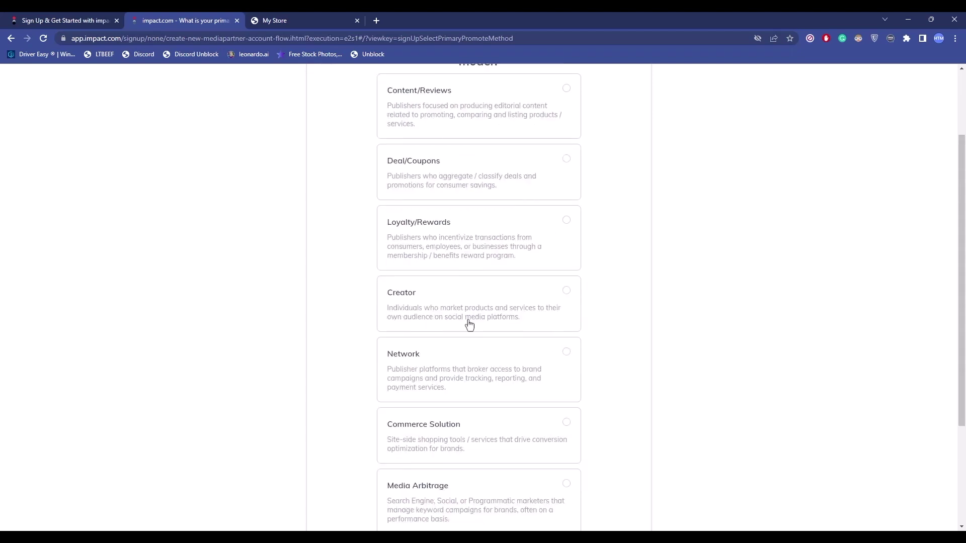
pyautogui.click(488, 301)
pyautogui.scroll(-3, 503, 382)
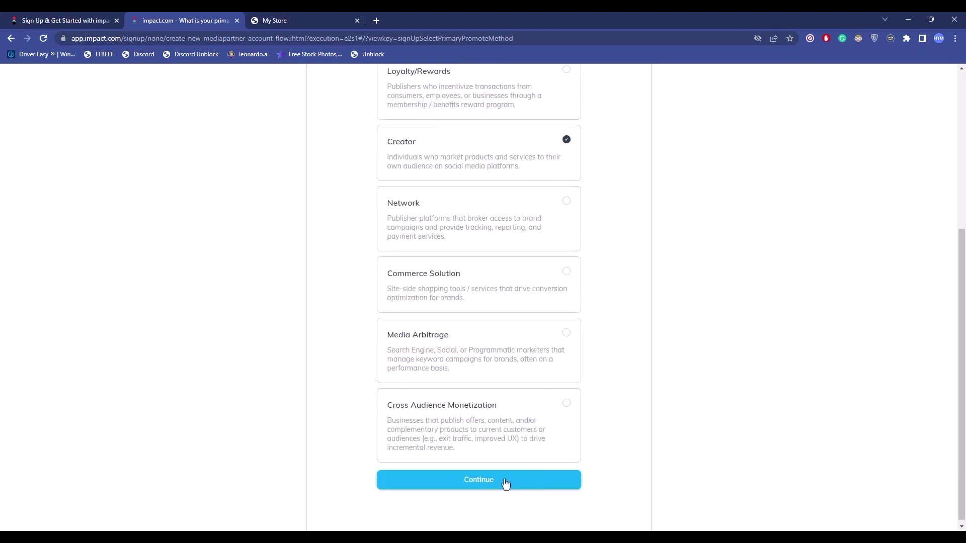
pyautogui.click(507, 485)
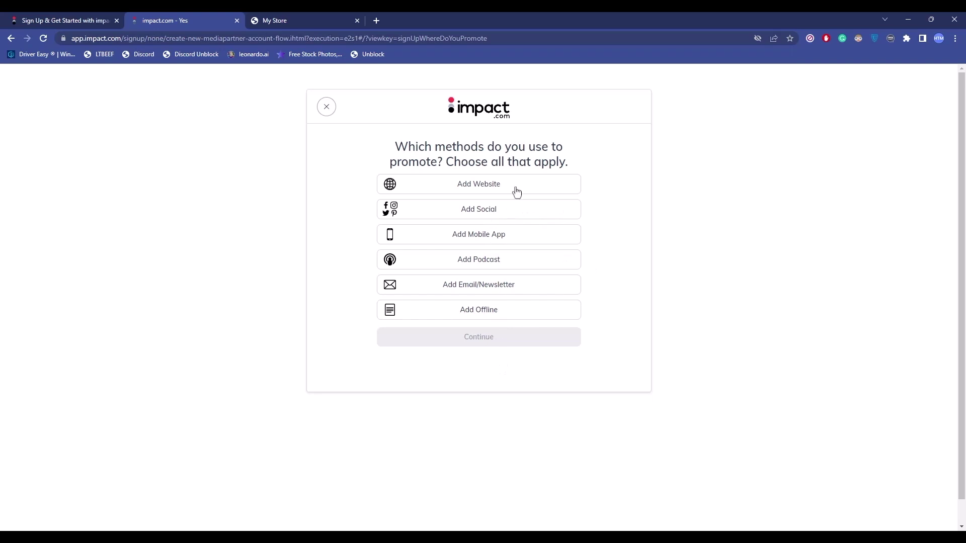
pyautogui.click(558, 185)
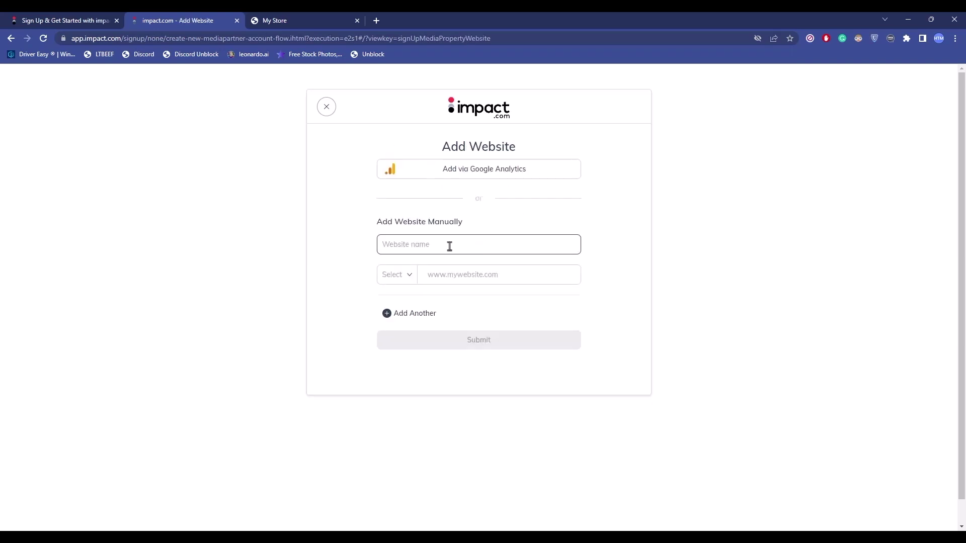
pyautogui.click(514, 276)
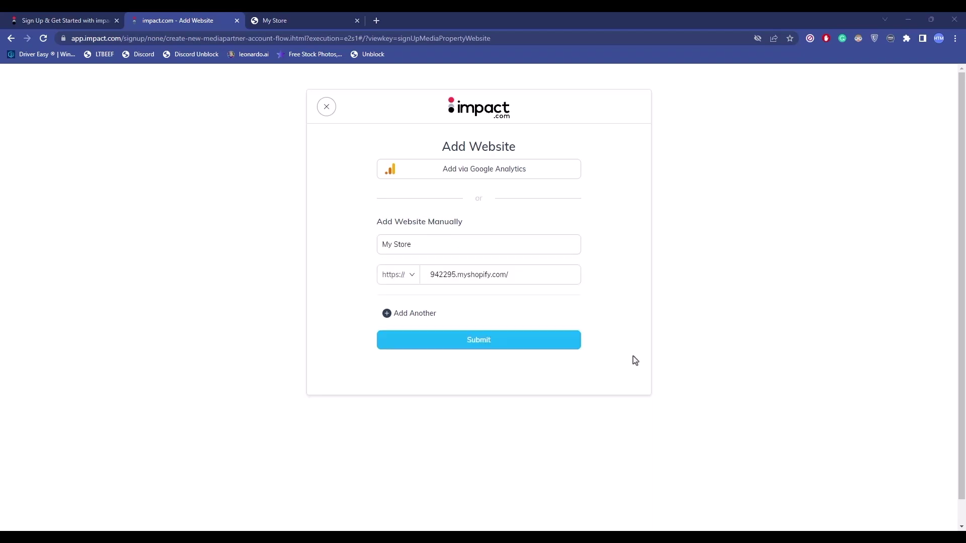
pyautogui.click(445, 348)
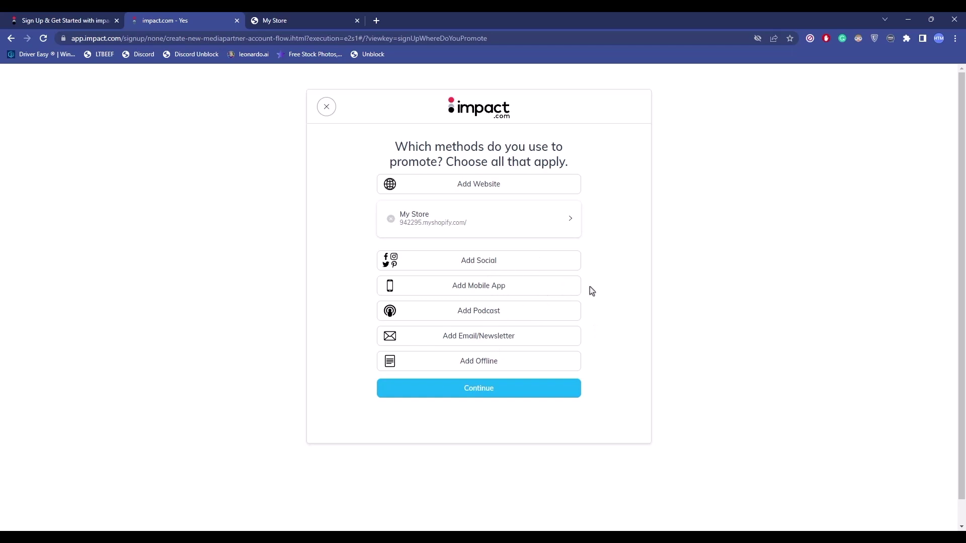
pyautogui.click(468, 396)
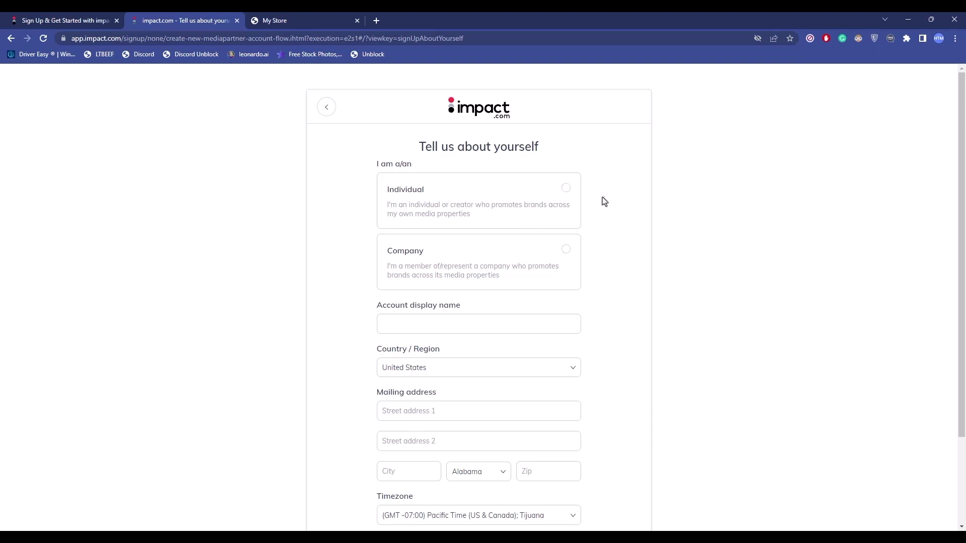
# - Register as an Individual with display name, address, GMT +05:30 timezone and INR currency, and submit
pyautogui.click(564, 190)
pyautogui.scroll(-2, 530, 324)
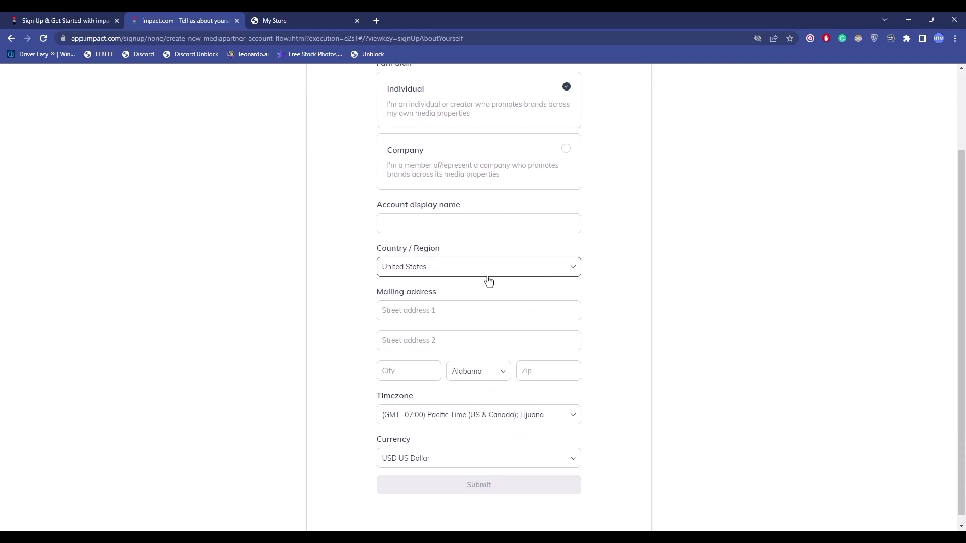
pyautogui.scroll(-1, 468, 289)
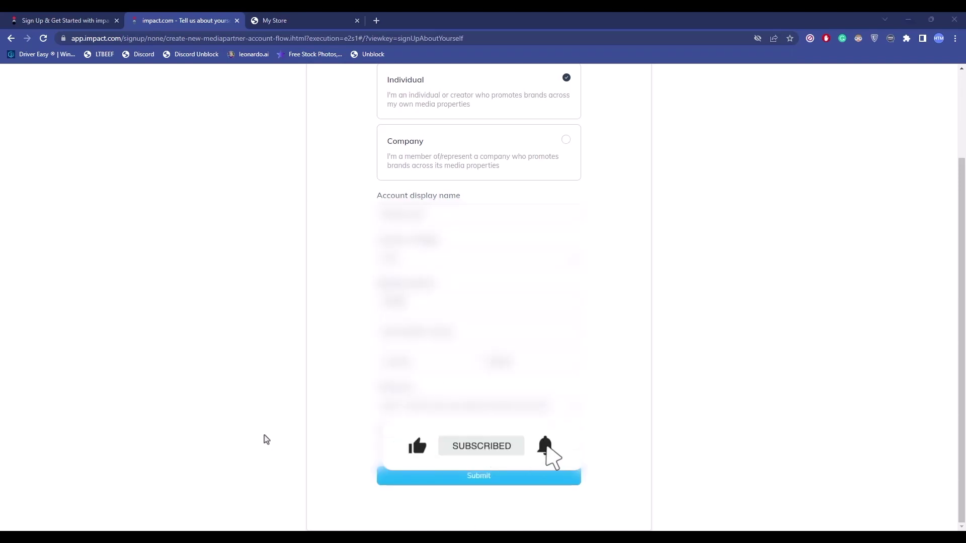
pyautogui.click(470, 486)
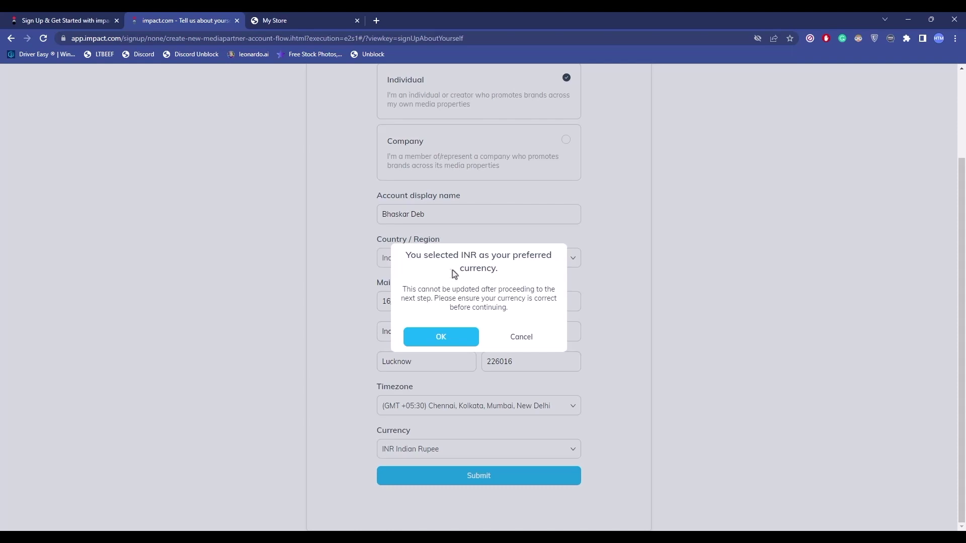
# - Cancel the INR currency confirmation and resubmit the about-yourself form
pyautogui.moveTo(407, 254); pyautogui.dragTo(483, 259)
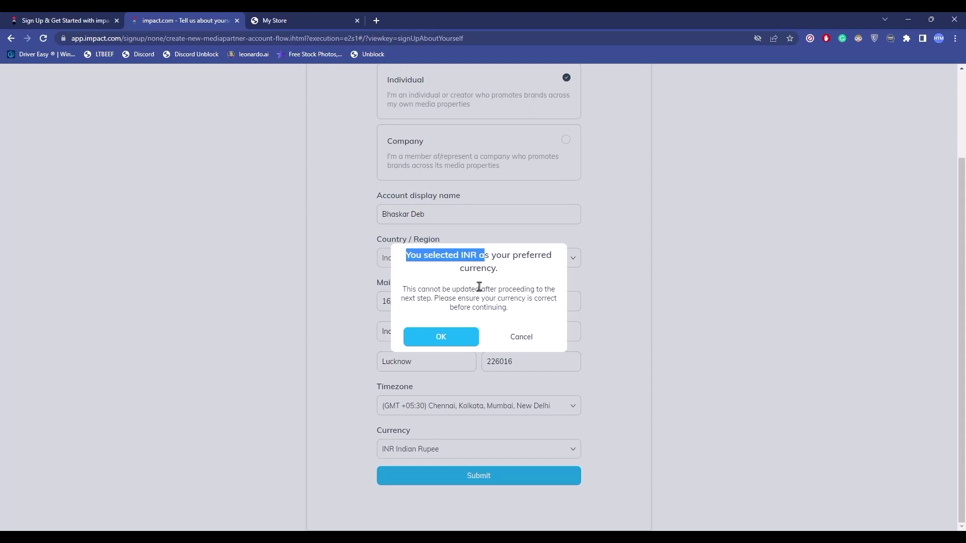
pyautogui.click(521, 287)
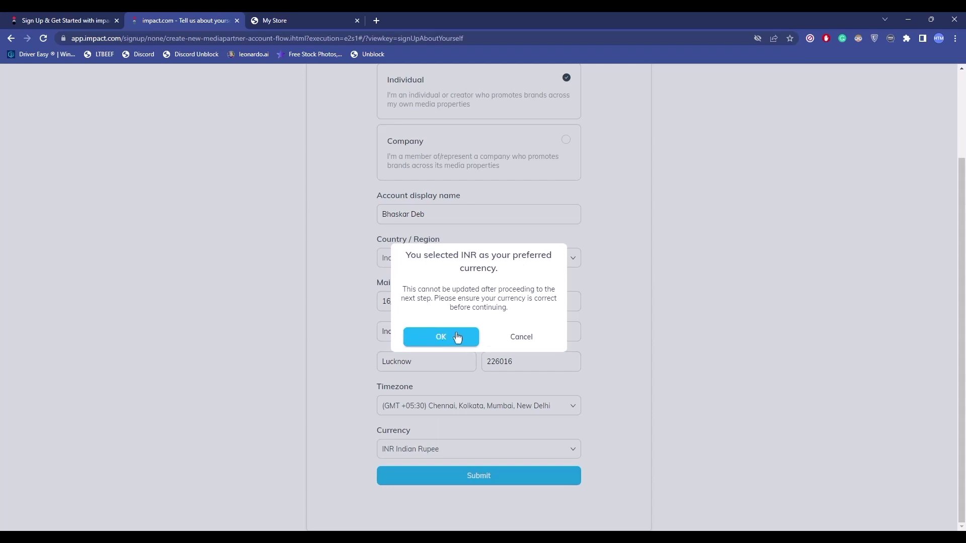
pyautogui.click(526, 337)
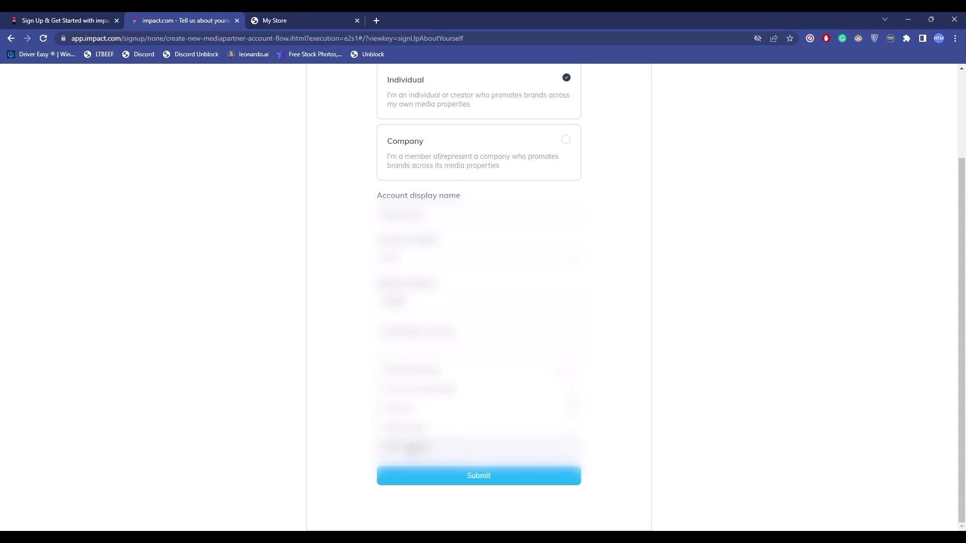
pyautogui.click(466, 478)
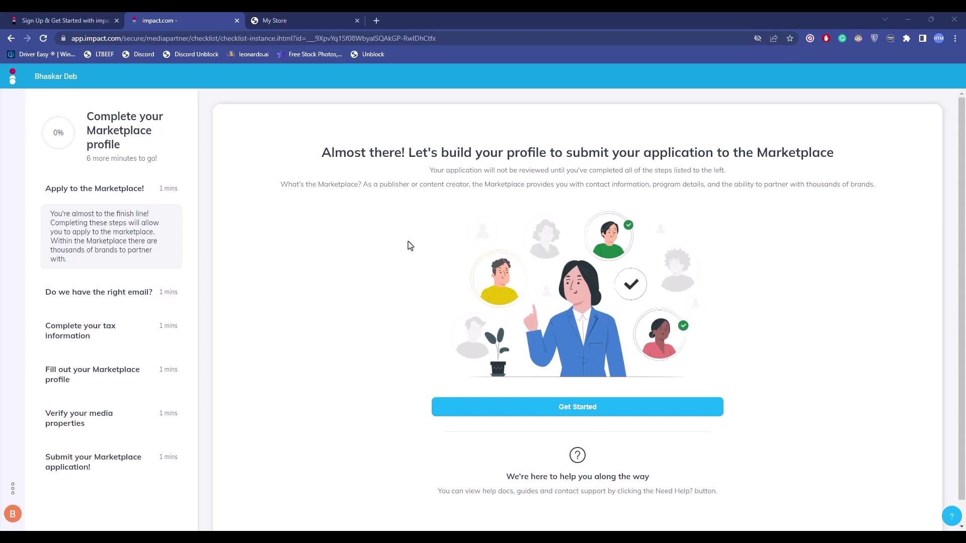
# - Save tax information as 'I am not registered for Indirect Tax' and mark the tax step complete
pyautogui.click(557, 409)
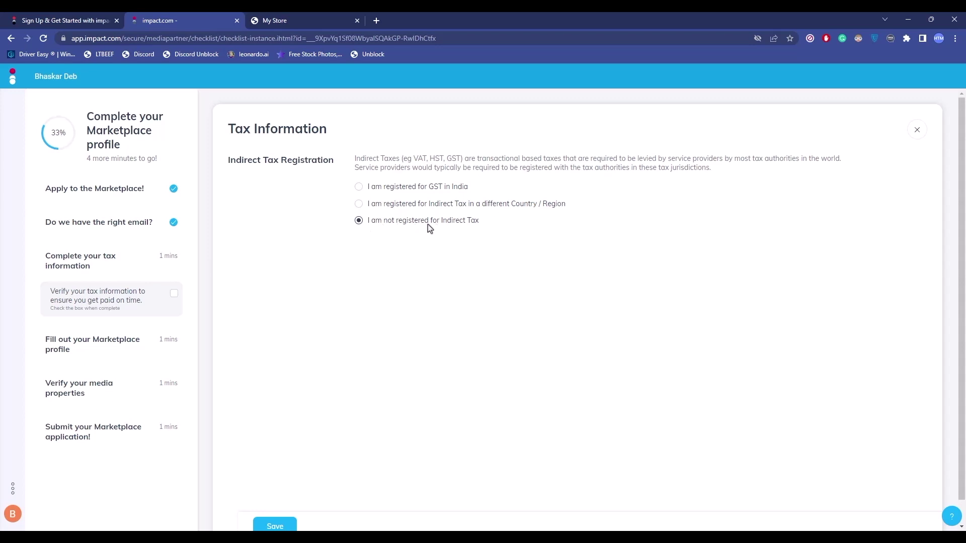
pyautogui.scroll(-1, 352, 402)
pyautogui.click(293, 498)
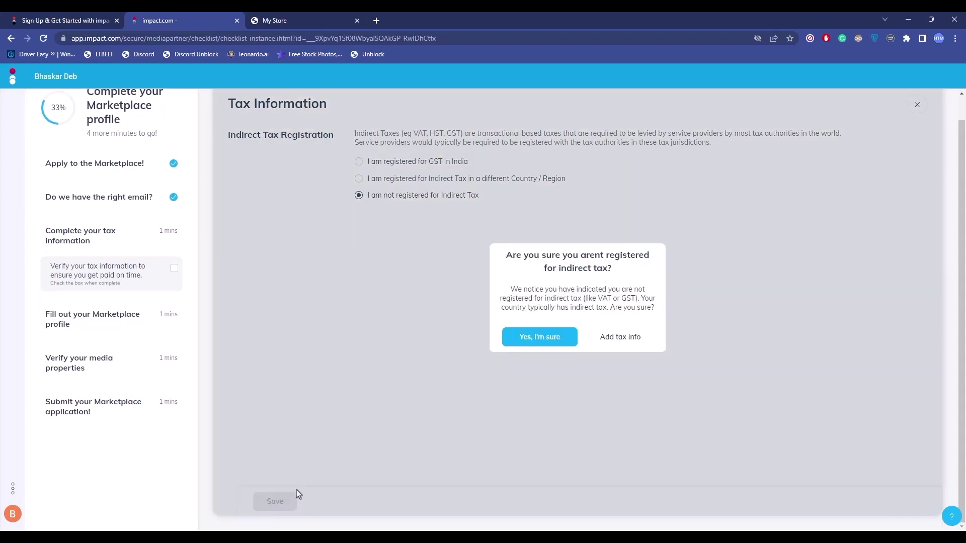
pyautogui.click(539, 337)
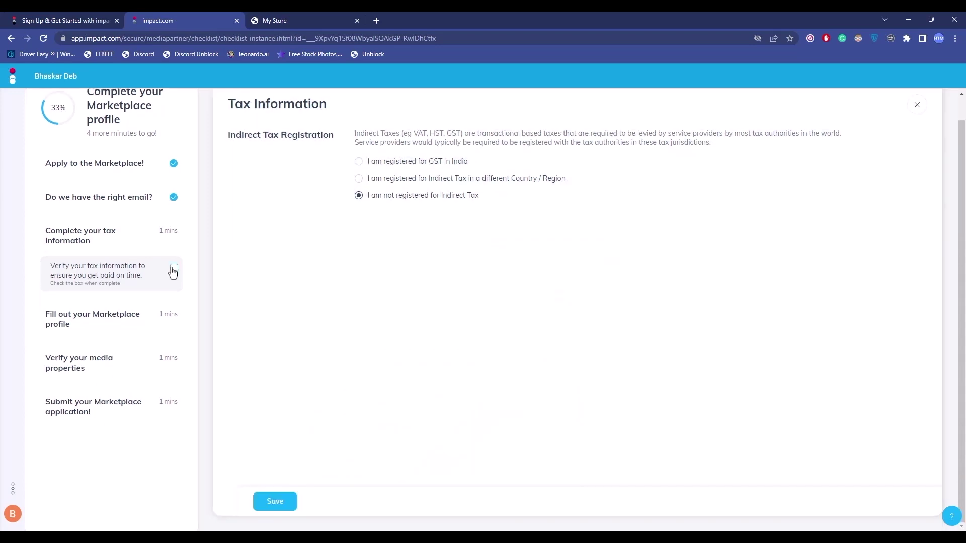
pyautogui.click(173, 271)
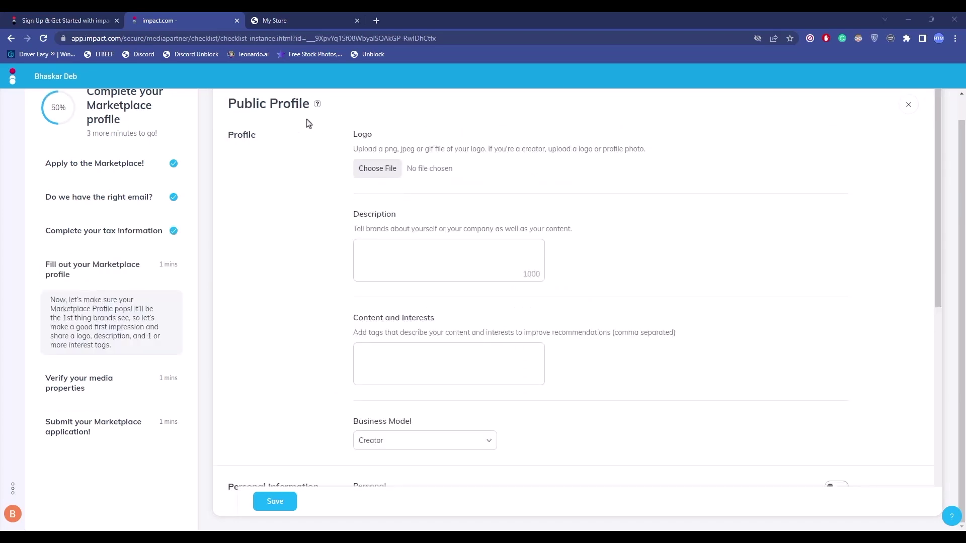
# - Write a content-creator description, add tags Fitness, motivation, health, finance, and keep Creator as business model
pyautogui.click(407, 266)
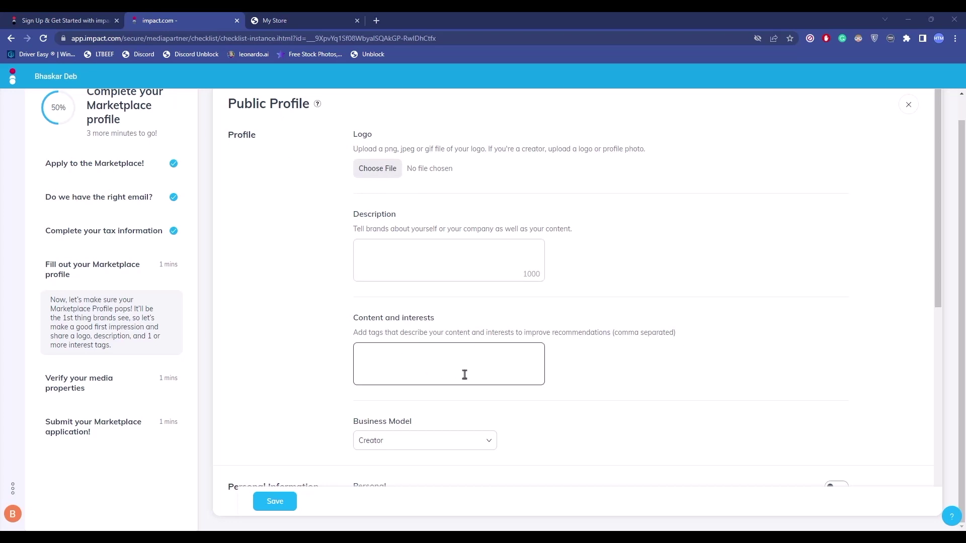
pyautogui.scroll(-2, 431, 380)
pyautogui.click(483, 342)
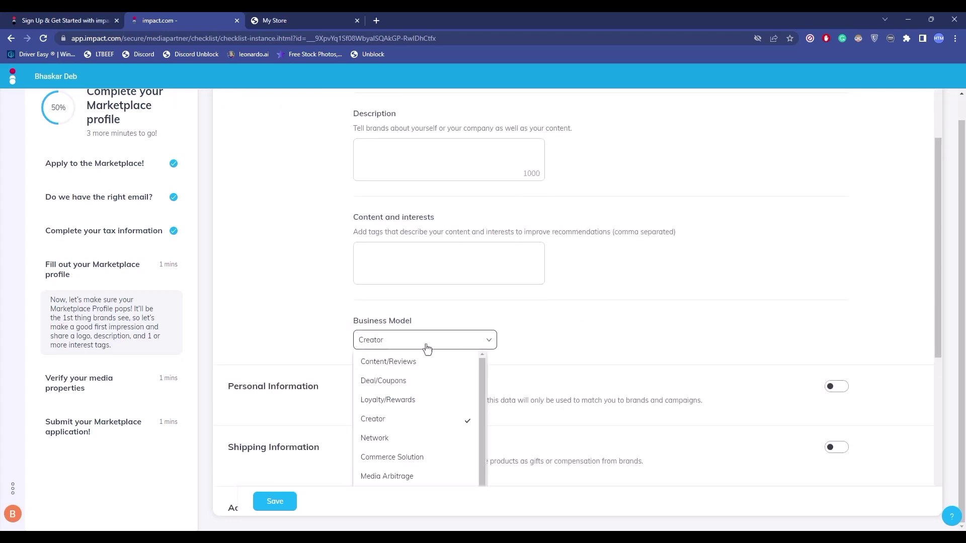
pyautogui.click(488, 342)
pyautogui.scroll(-1, 388, 377)
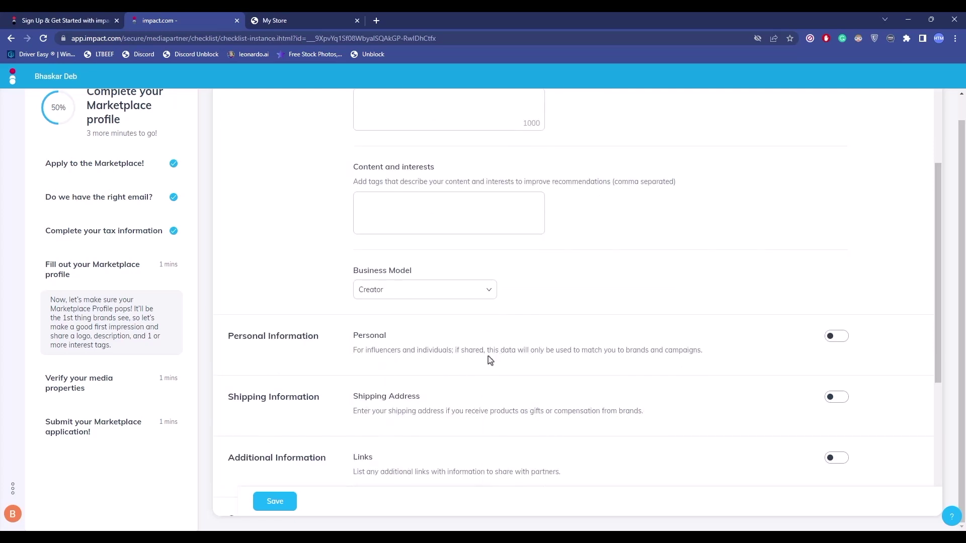
pyautogui.scroll(-2, 550, 346)
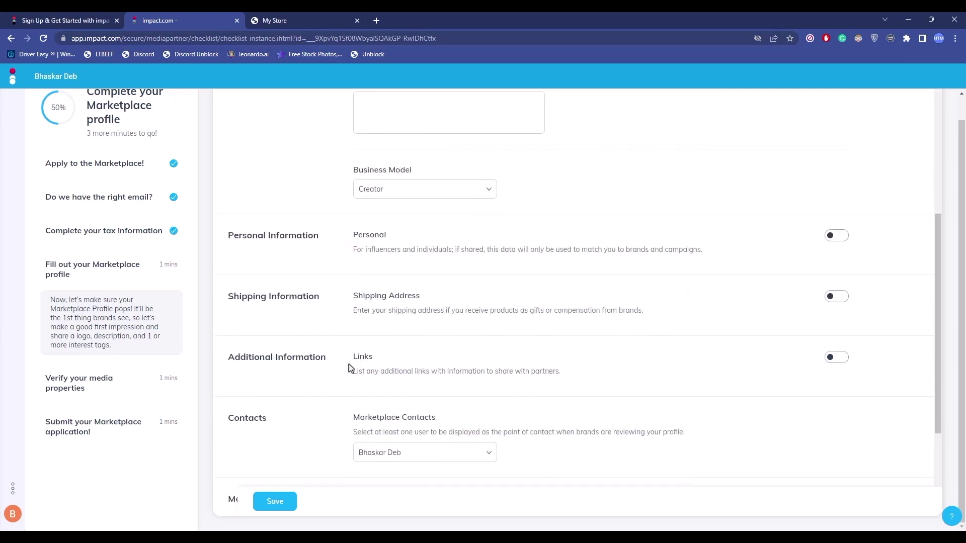
pyautogui.scroll(-2, 465, 262)
pyautogui.scroll(-1, 664, 272)
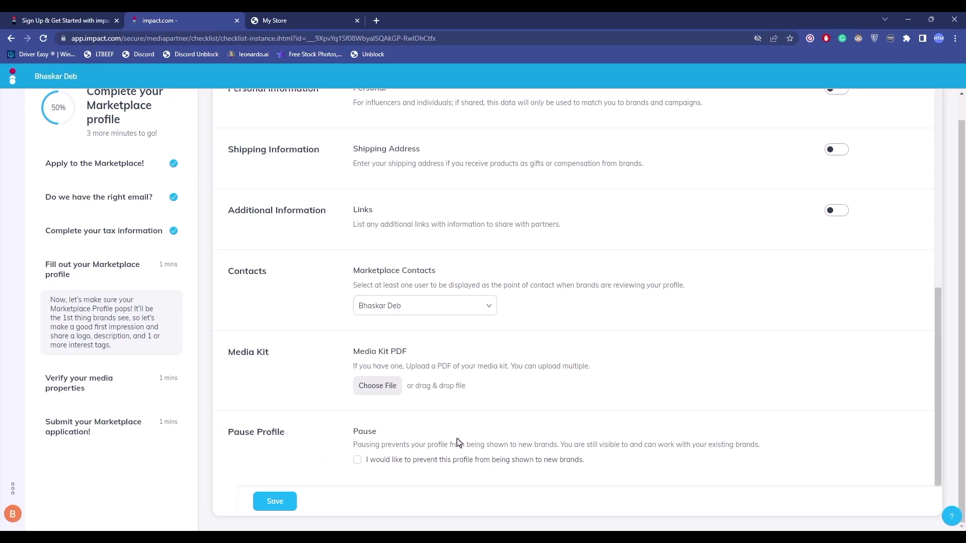
pyautogui.scroll(4, 630, 407)
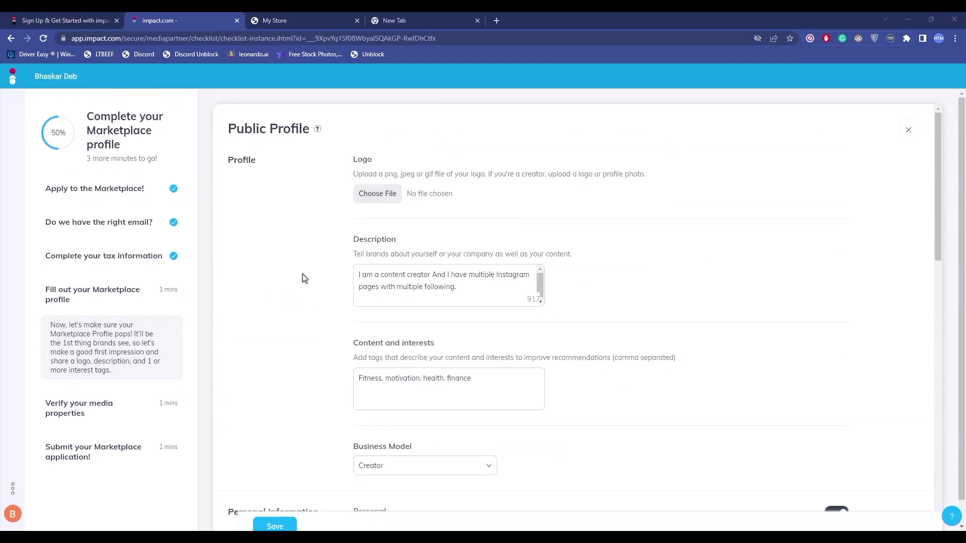
# - Attach the after.png logo and save the Marketplace profile, bringing the checklist to 67%
pyautogui.scroll(-8, 304, 278)
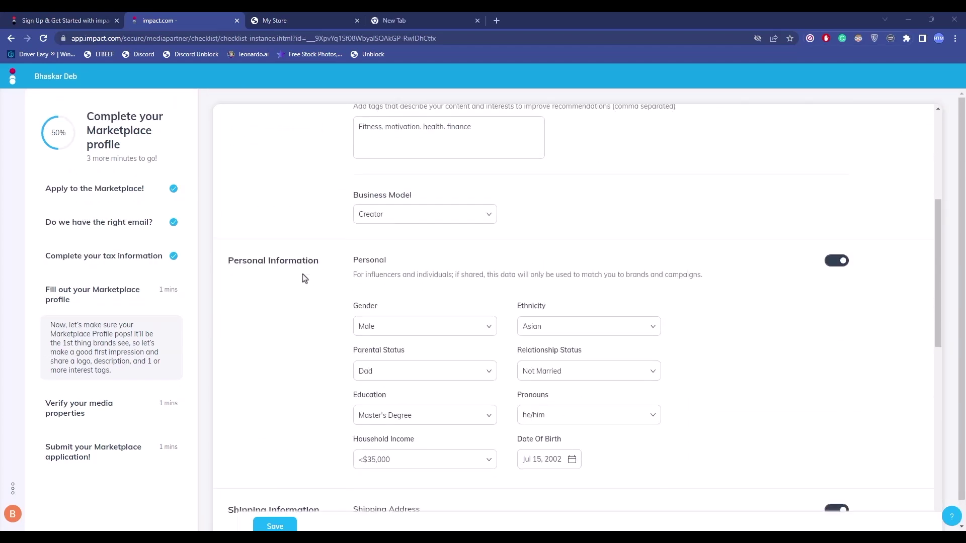
pyautogui.scroll(-5, 305, 278)
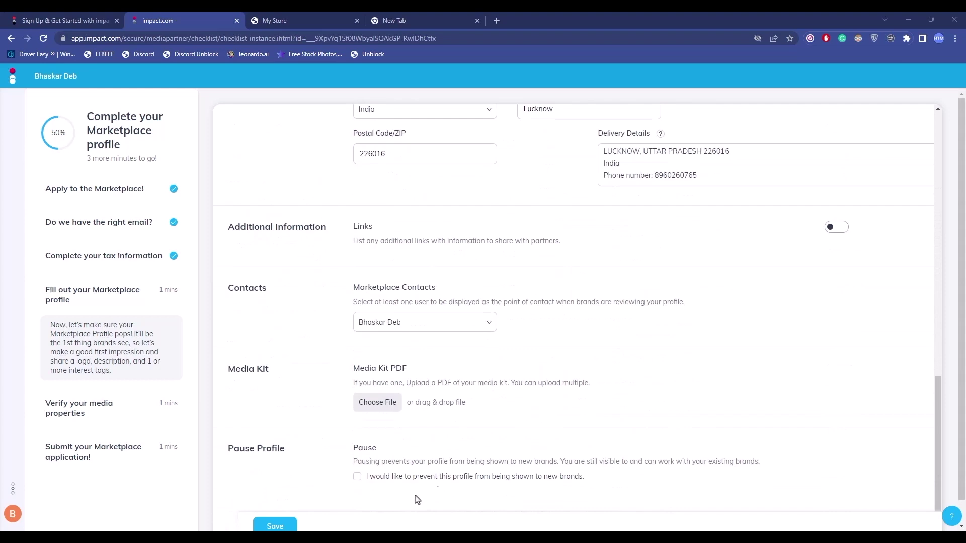
pyautogui.click(277, 526)
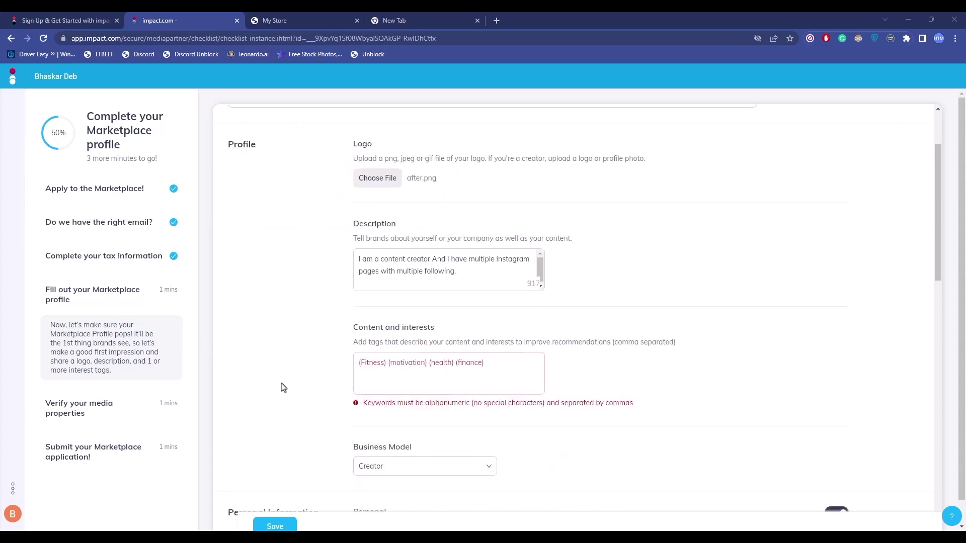
pyautogui.click(275, 526)
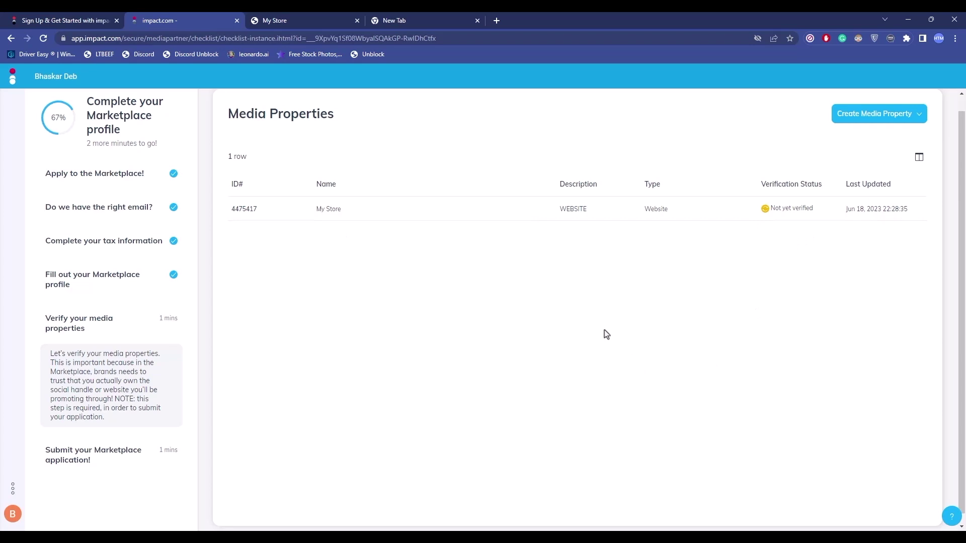
# - Start verifying the My Store website via the account email address and confirm the instructions were followed
pyautogui.moveTo(571, 211)
pyautogui.moveTo(580, 220)
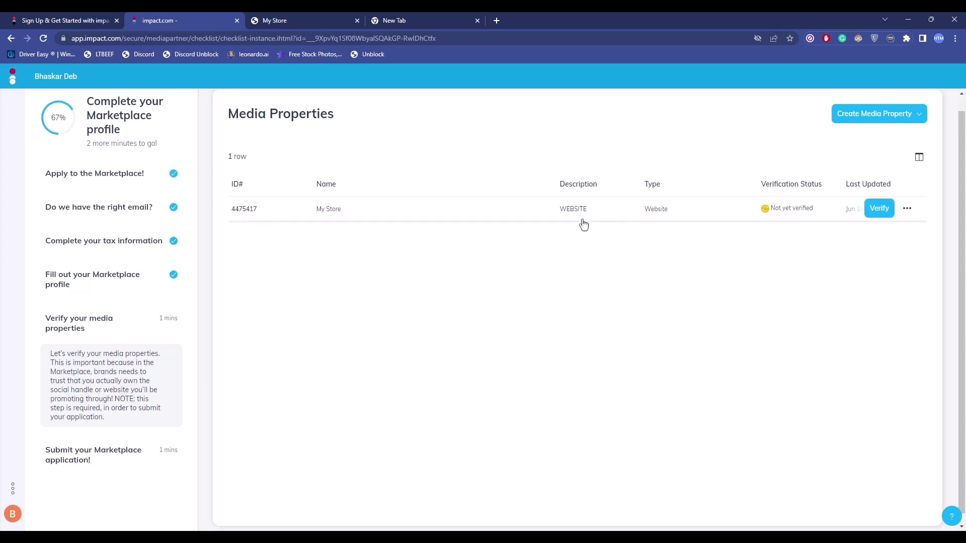
pyautogui.click(881, 212)
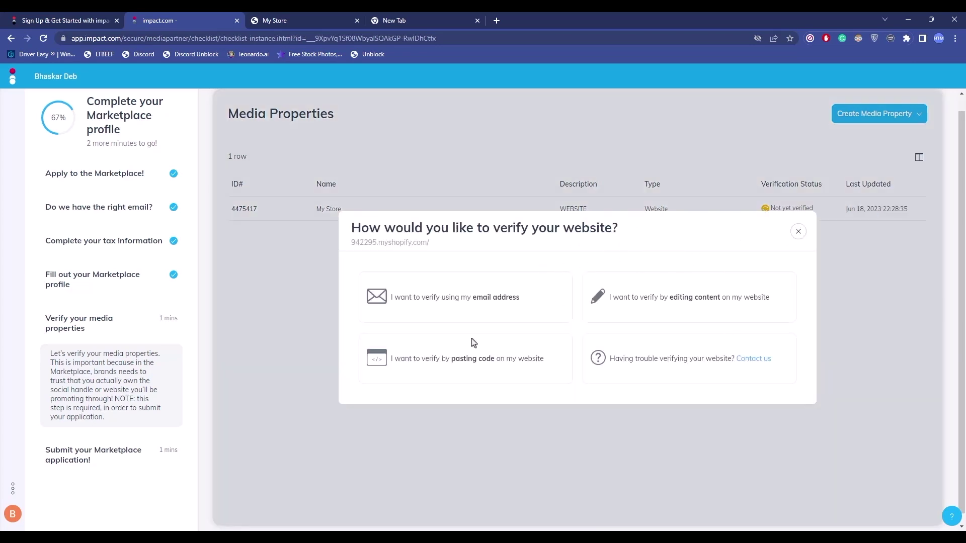
pyautogui.click(502, 299)
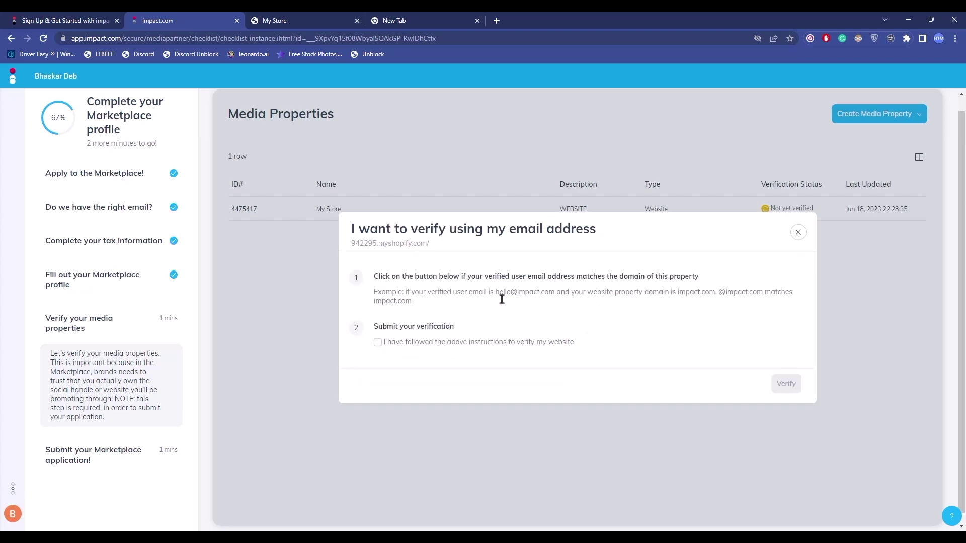
pyautogui.click(379, 344)
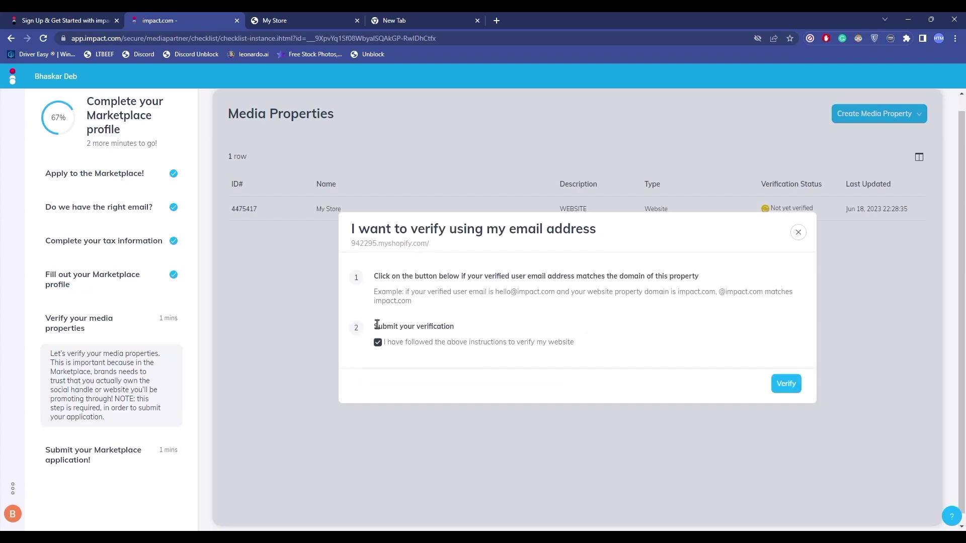
# - Submit the email verification, then follow the sign-in link in Gmail's Application Received email
pyautogui.moveTo(378, 326); pyautogui.dragTo(487, 324)
pyautogui.click(628, 322)
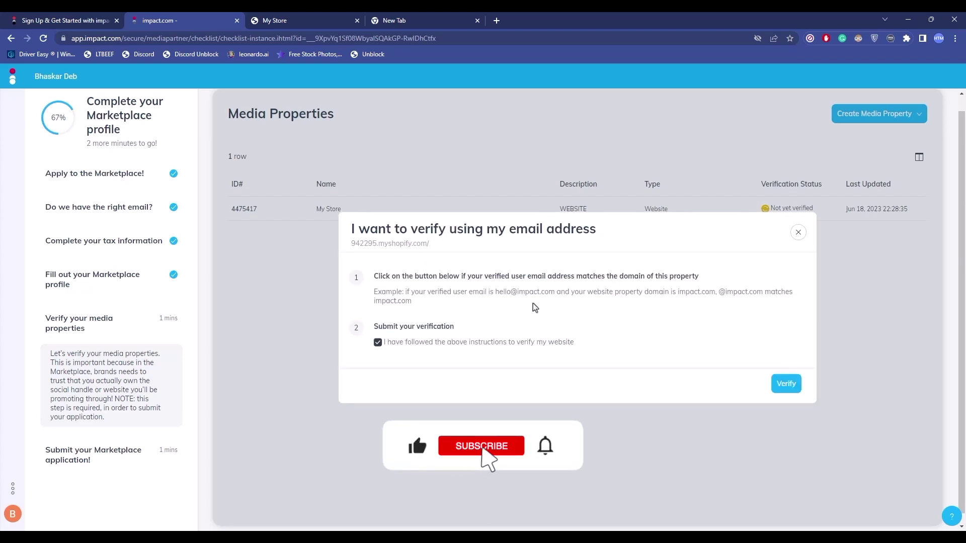
pyautogui.click(786, 388)
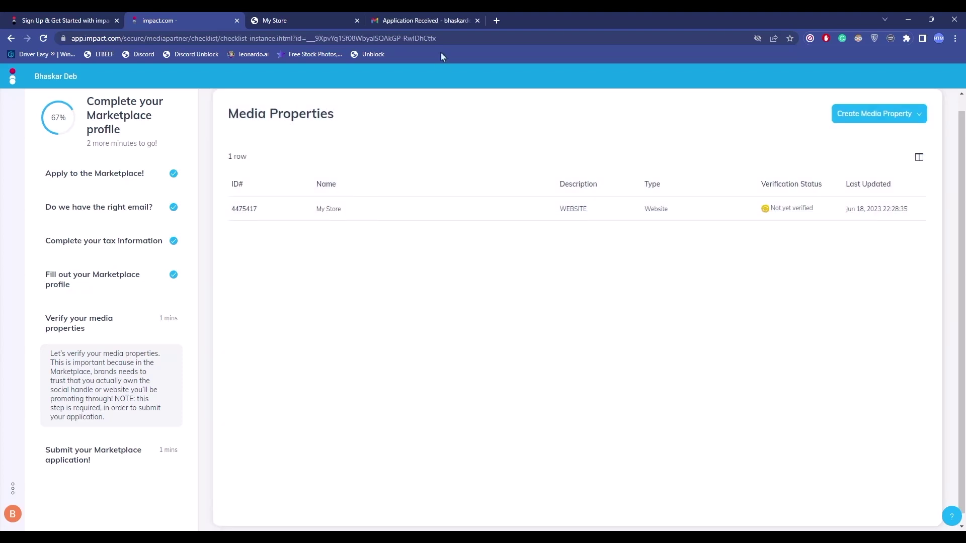
pyautogui.click(434, 20)
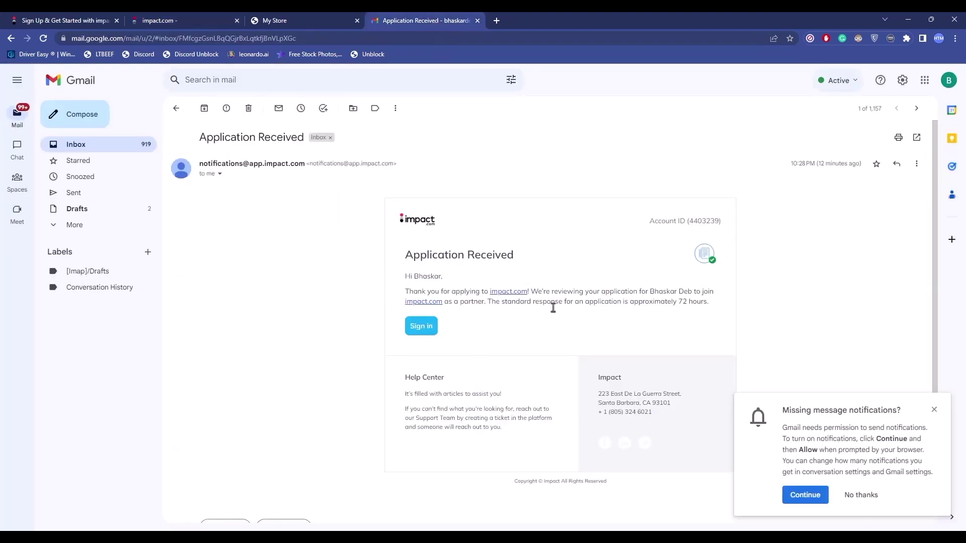
pyautogui.click(426, 329)
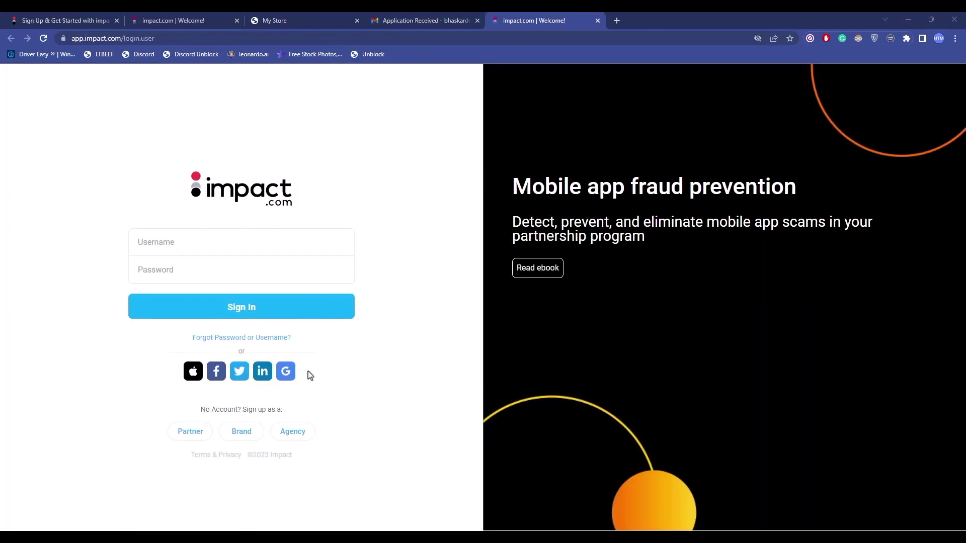
# - Sign back in with the Google account and submit the texted phone verification code
pyautogui.click(286, 372)
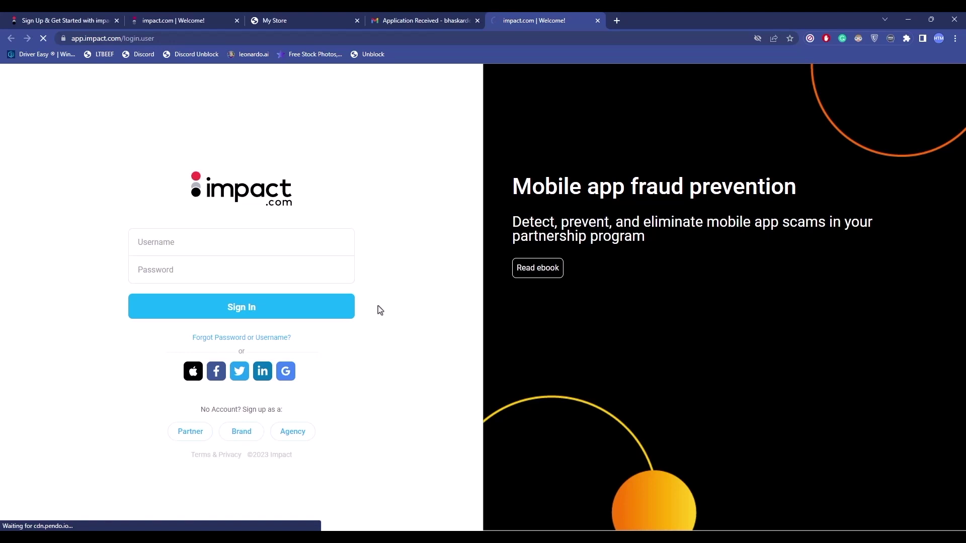
pyautogui.click(461, 319)
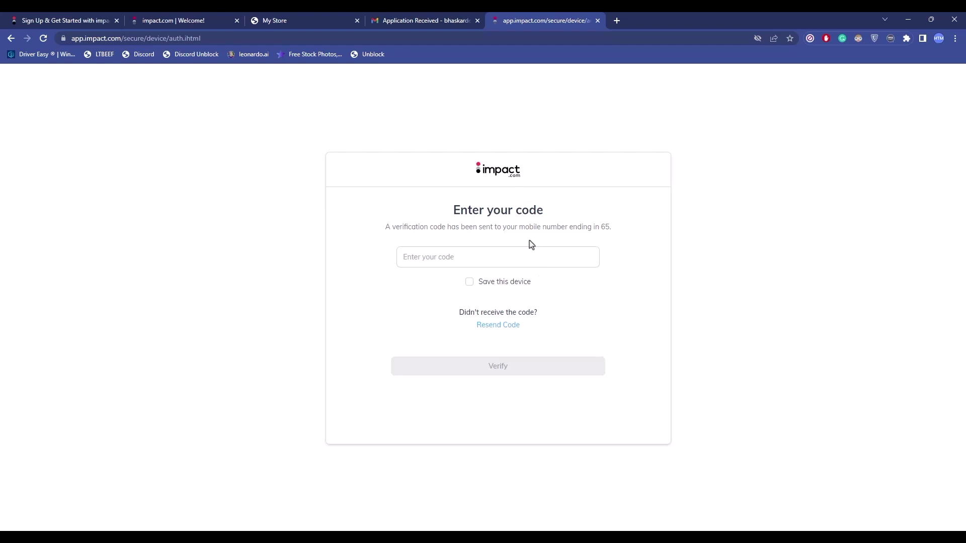
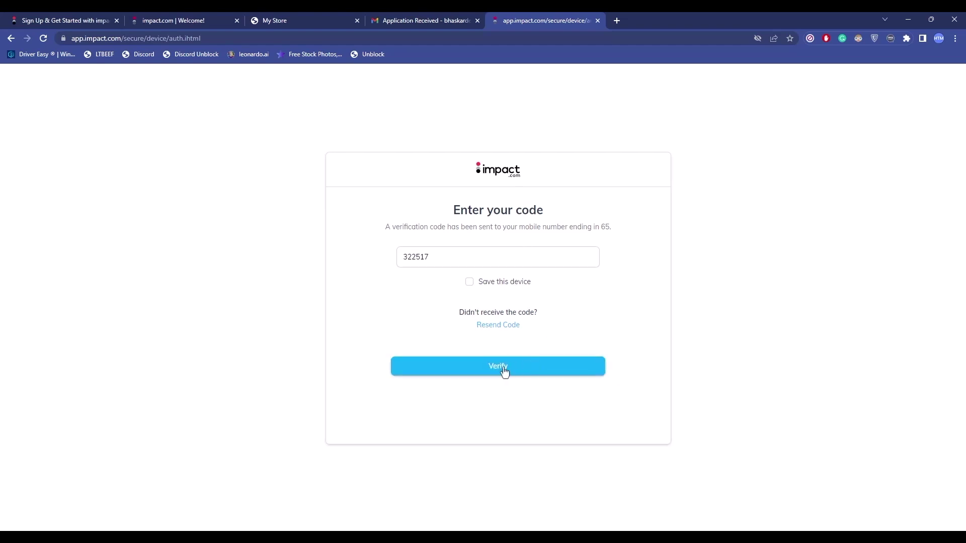
pyautogui.click(515, 368)
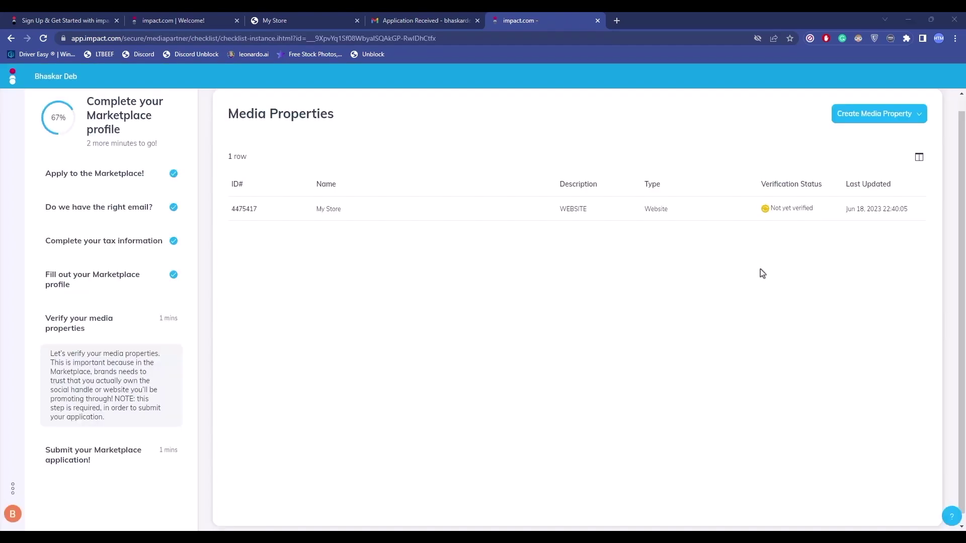
# - Start verifying My Store again, choosing verification by editing website content
pyautogui.moveTo(876, 214)
pyautogui.click(877, 211)
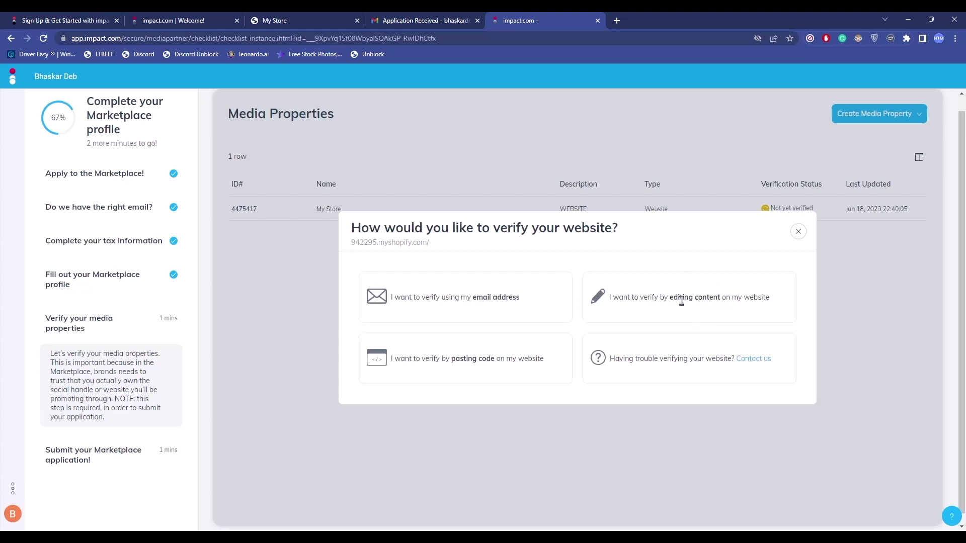
pyautogui.click(681, 300)
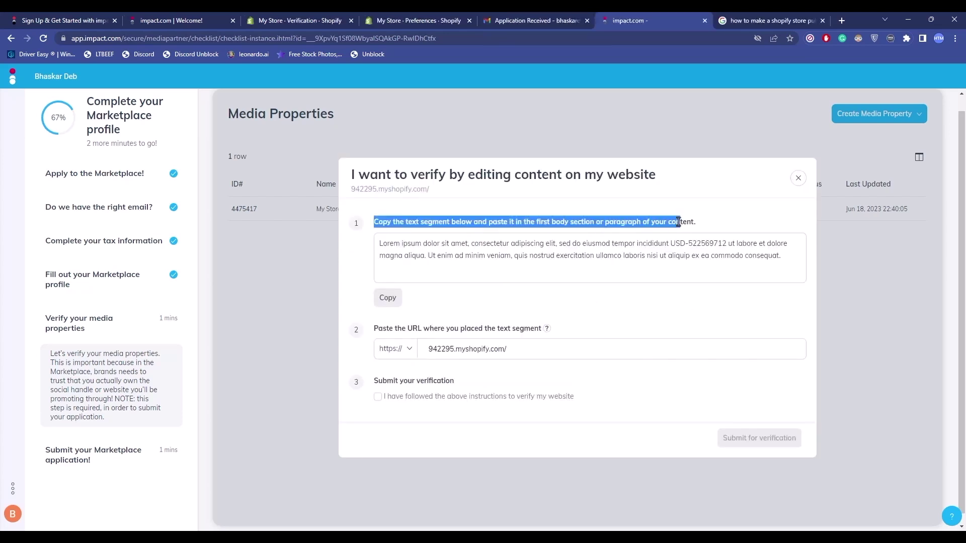
# - Copy the verification text into a new Shopify page, tick the confirmation, and submit for verification
pyautogui.click(471, 222)
pyautogui.moveTo(380, 222); pyautogui.dragTo(791, 229)
pyautogui.click(640, 240)
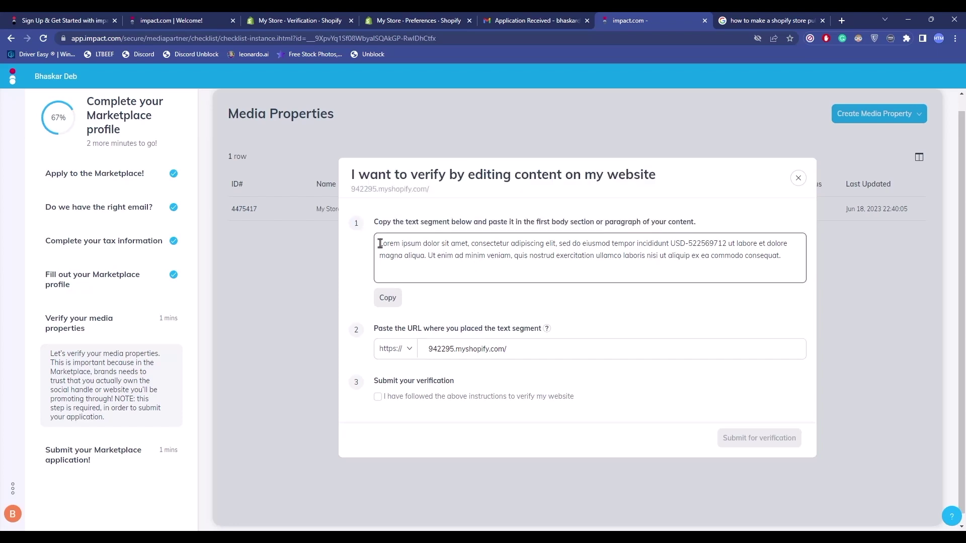
pyautogui.moveTo(380, 244); pyautogui.dragTo(804, 268)
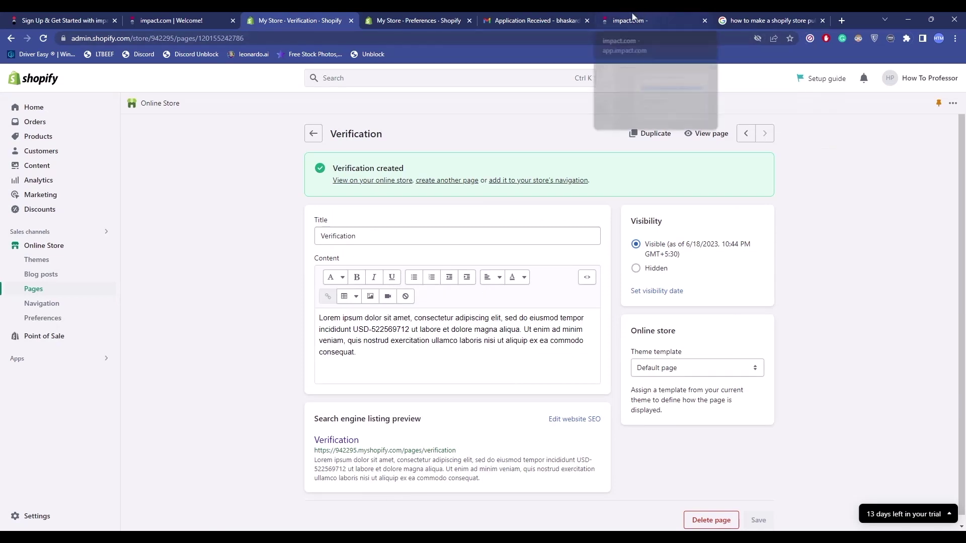
pyautogui.click(633, 20)
pyautogui.click(378, 397)
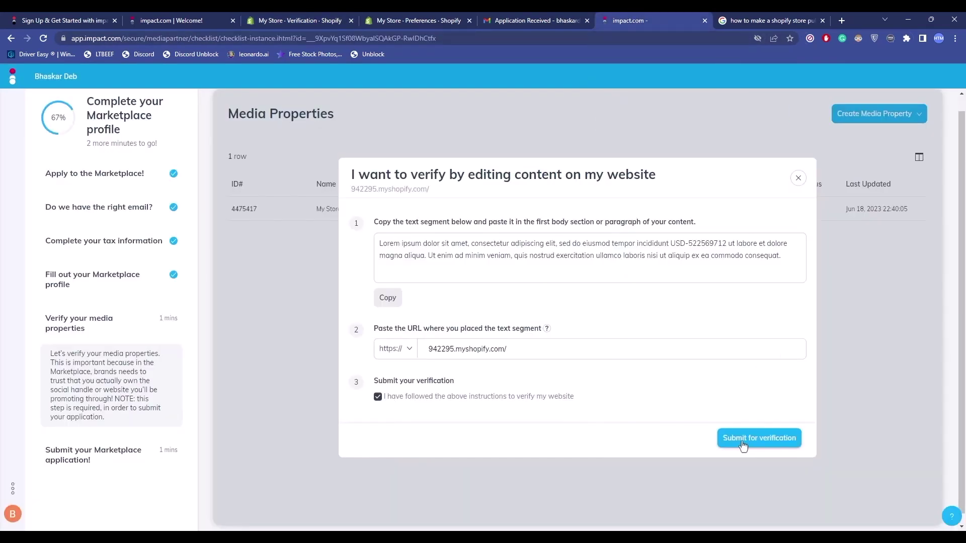
pyautogui.click(743, 445)
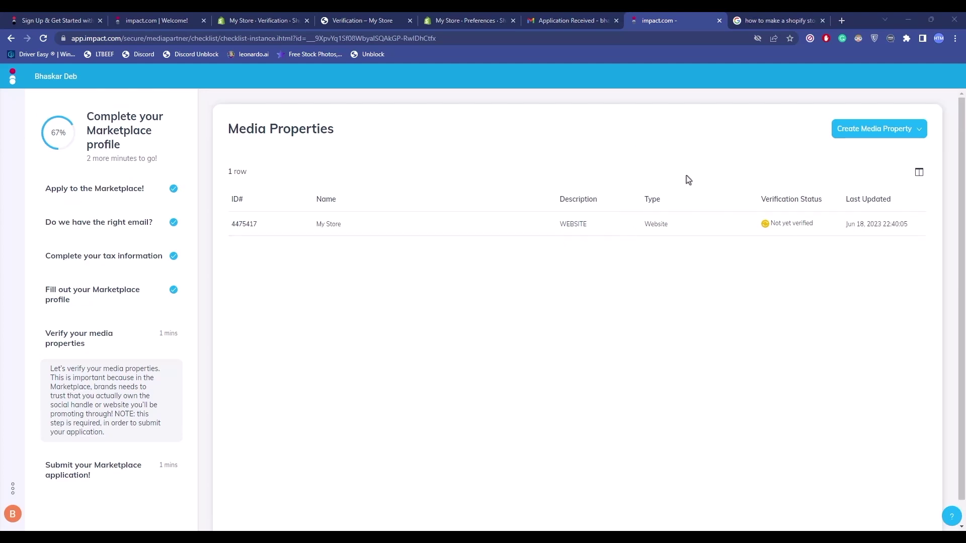
# - Add Instagram as a social media property, granting Facebook account permissions
pyautogui.click(859, 136)
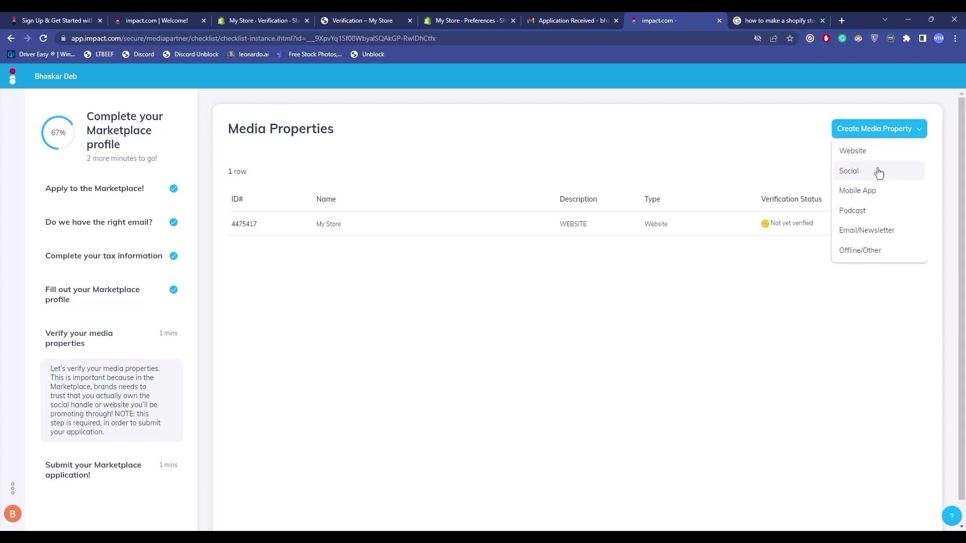
pyautogui.click(872, 174)
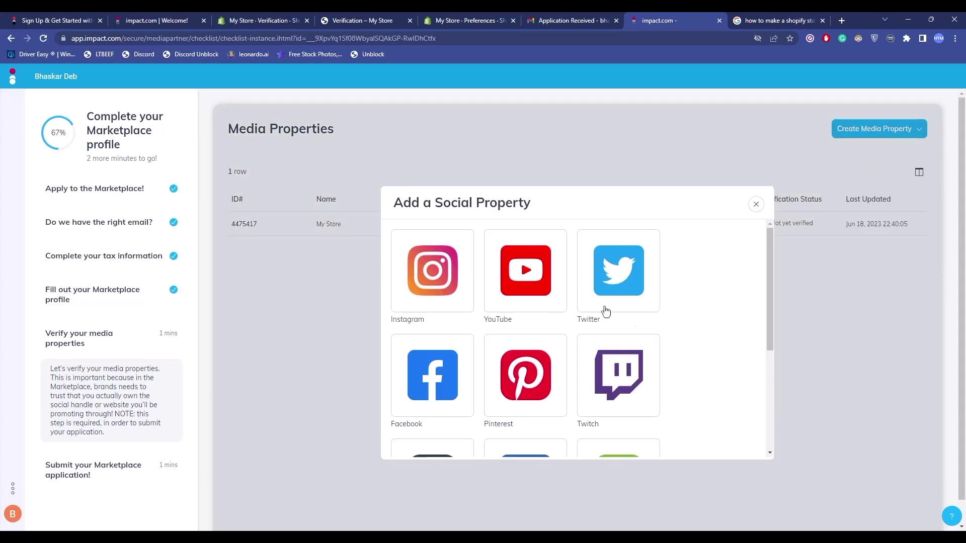
pyautogui.click(444, 276)
pyautogui.click(514, 286)
pyautogui.click(543, 308)
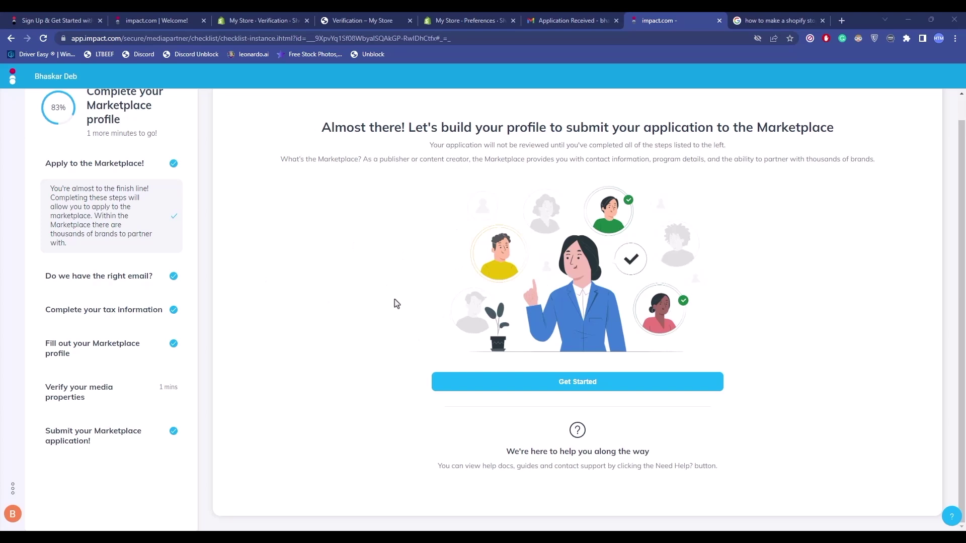